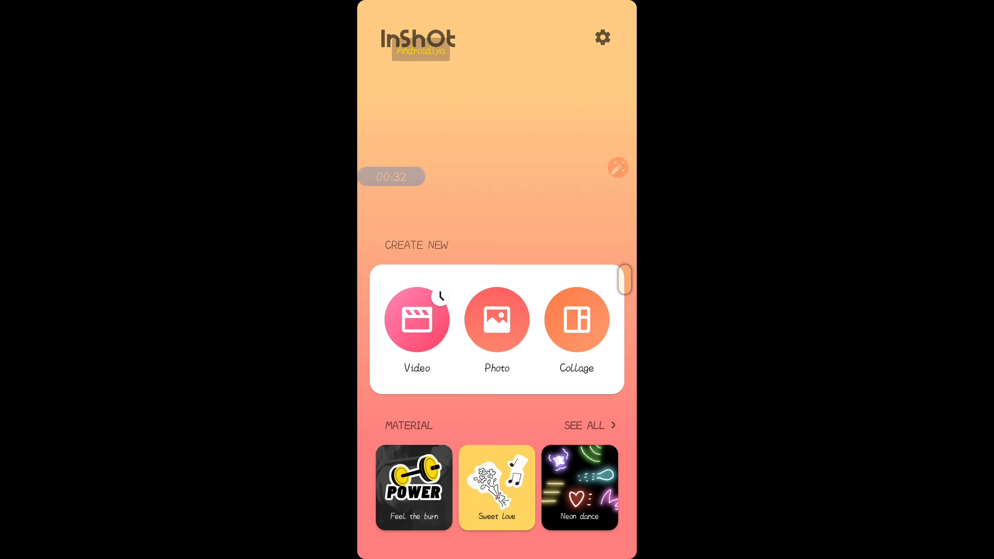
Step: Start a new video project and import the 4:01 screen-recording clip
{"action": "left_click", "coordinate": [417, 318]}
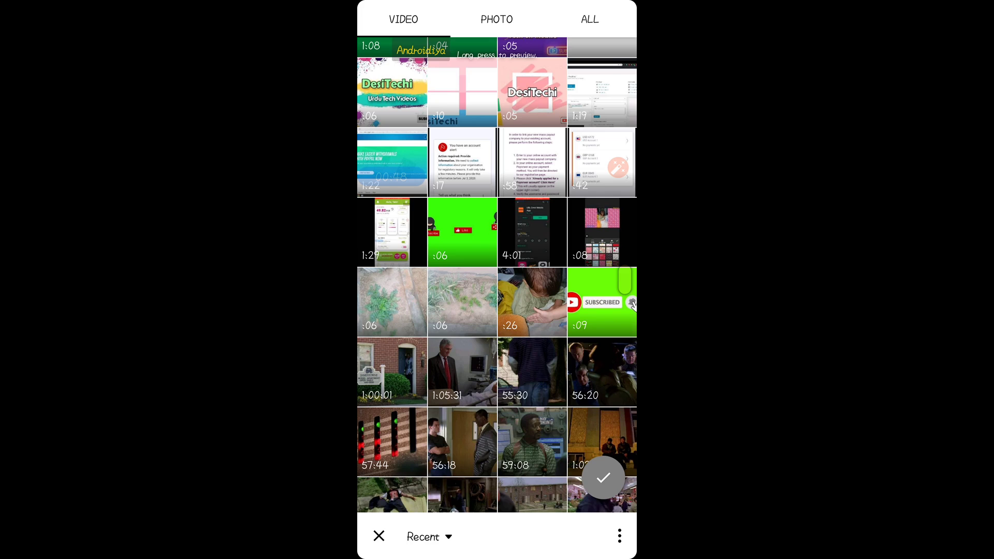
{"action": "scroll", "coordinate": [496, 280], "scroll_direction": "down", "scroll_amount": 8}
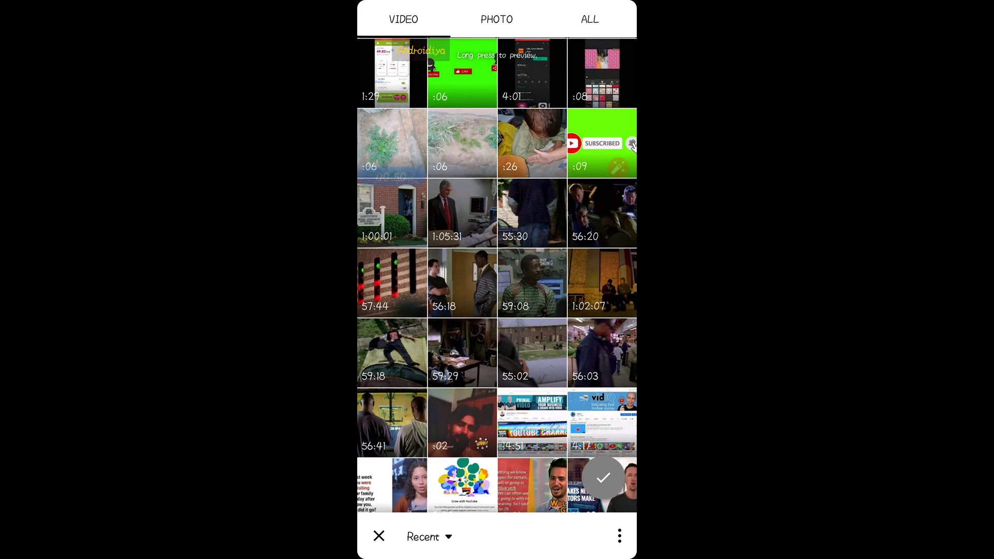
{"action": "scroll", "coordinate": [497, 280], "scroll_direction": "down", "scroll_amount": 4}
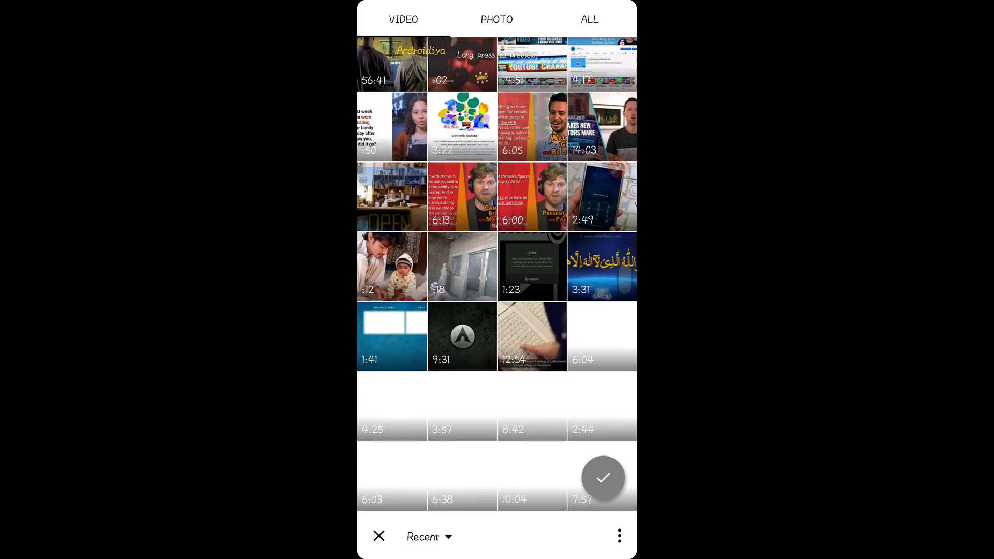
{"action": "scroll", "coordinate": [497, 280], "scroll_direction": "down", "scroll_amount": 3}
{"action": "scroll", "coordinate": [497, 279], "scroll_direction": "down", "scroll_amount": 3}
{"action": "scroll", "coordinate": [497, 280], "scroll_direction": "down", "scroll_amount": 6}
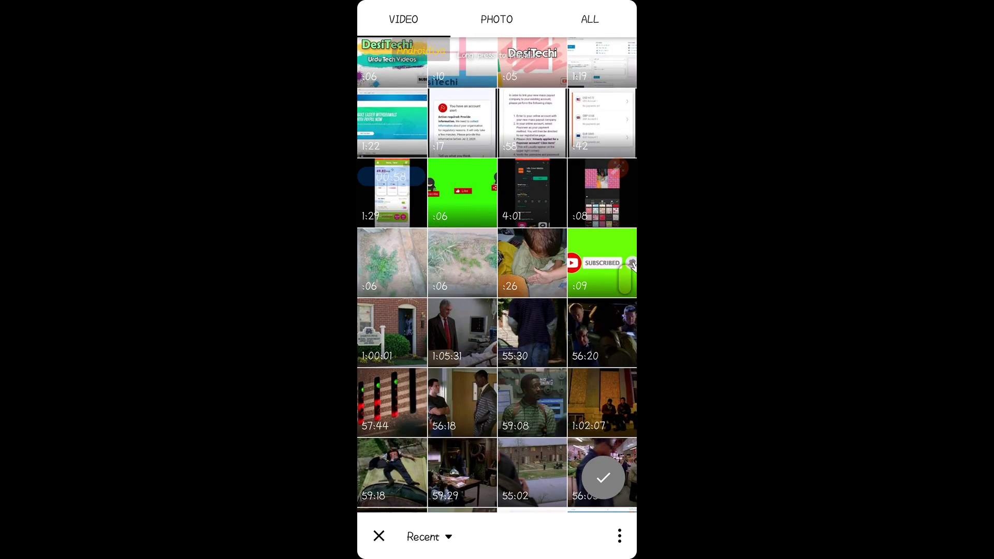
{"action": "left_click", "coordinate": [533, 193]}
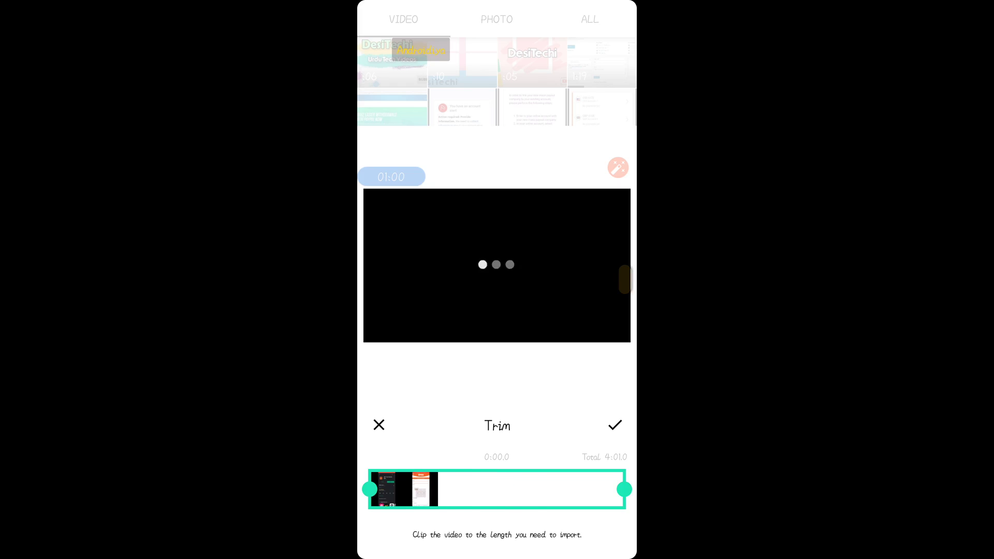
{"action": "left_click", "coordinate": [615, 425]}
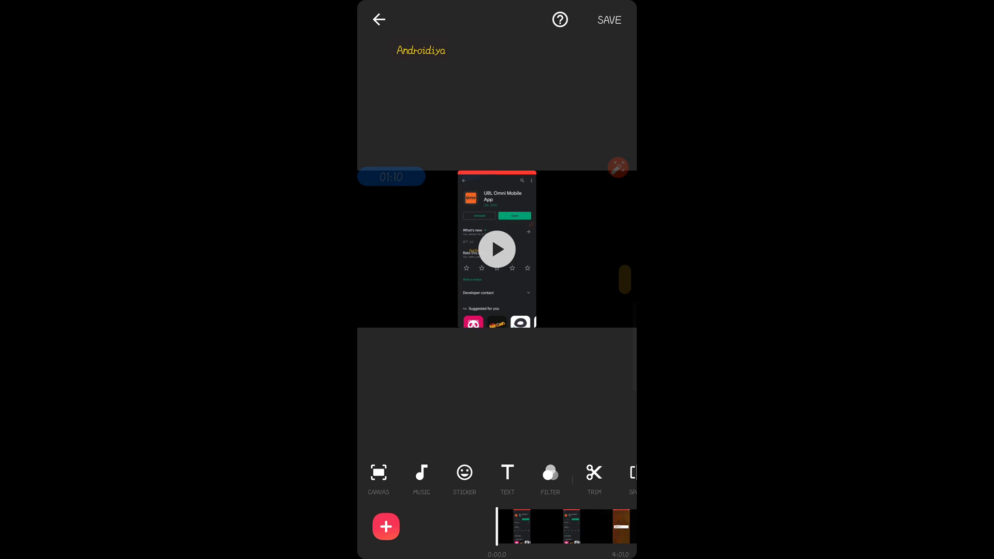
{"action": "left_click_drag", "start_coordinate": [575, 526], "coordinate": [466, 527]}
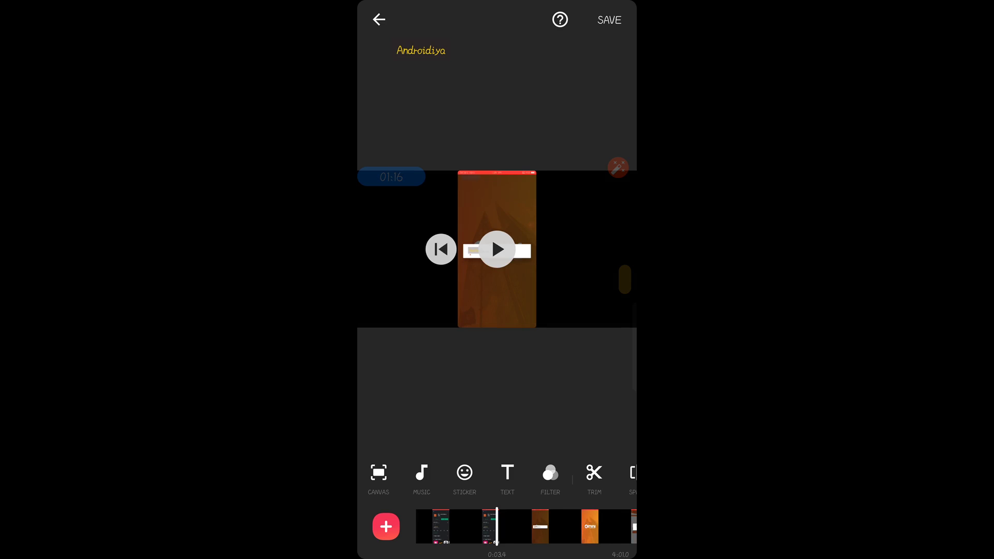
Step: Play and scrub the clip to about 0:03.2, pause, and bring up the sticker library
{"action": "left_click", "coordinate": [497, 250]}
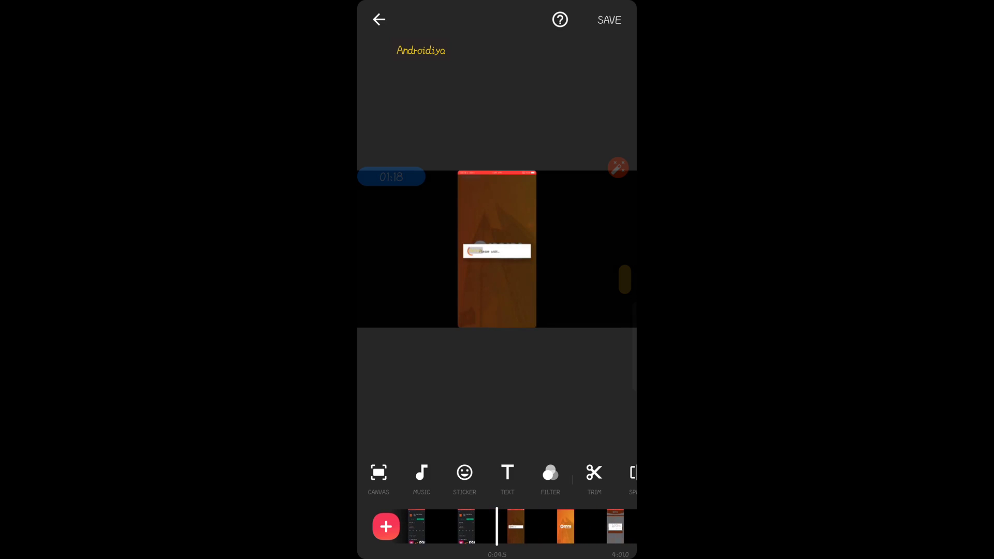
{"action": "left_click", "coordinate": [498, 250]}
{"action": "left_click_drag", "start_coordinate": [435, 526], "coordinate": [482, 527]}
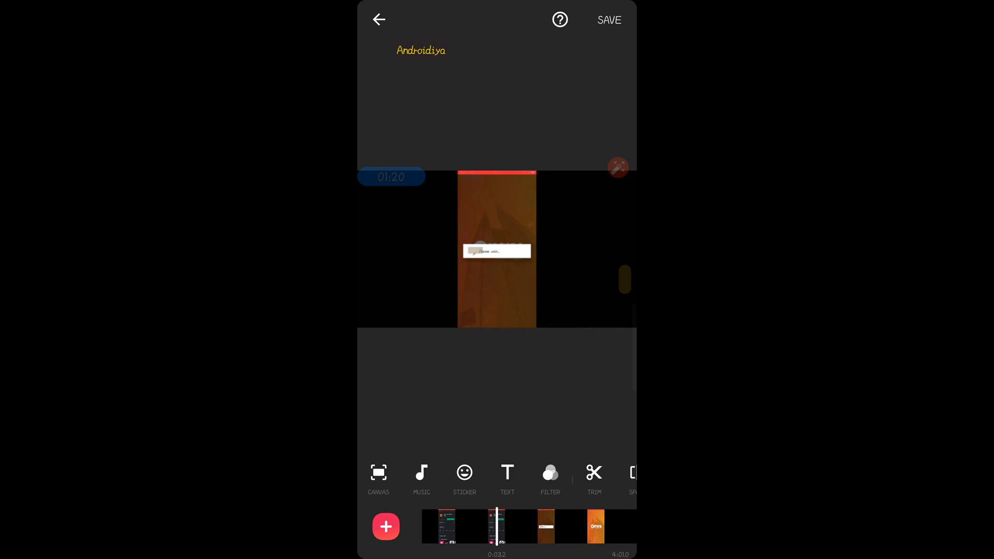
{"action": "left_click", "coordinate": [497, 249]}
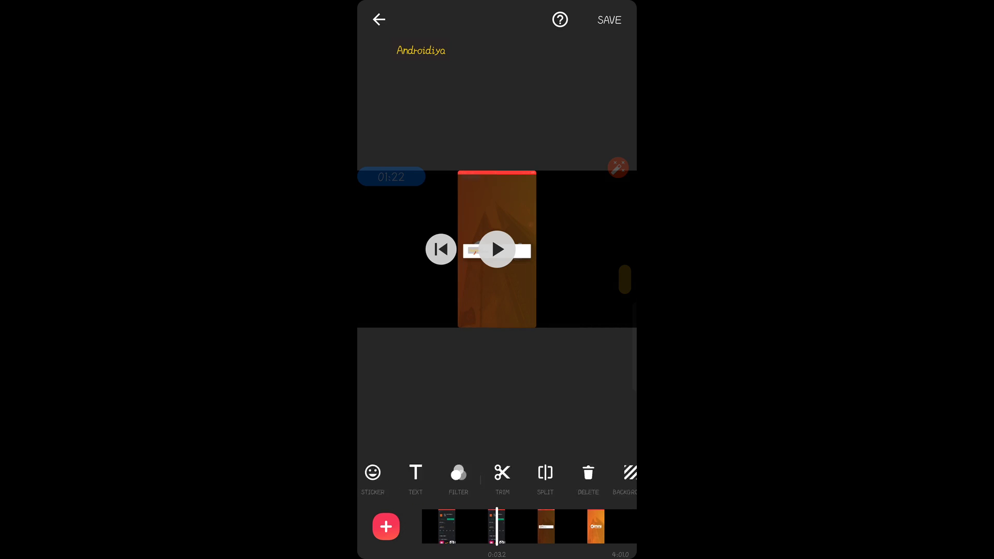
{"action": "mouse_move", "coordinate": [606, 474]}
{"action": "left_mouse_down"}
{"action": "mouse_move", "coordinate": [388, 473]}
{"action": "mouse_move", "coordinate": [606, 473]}
{"action": "left_mouse_up"}
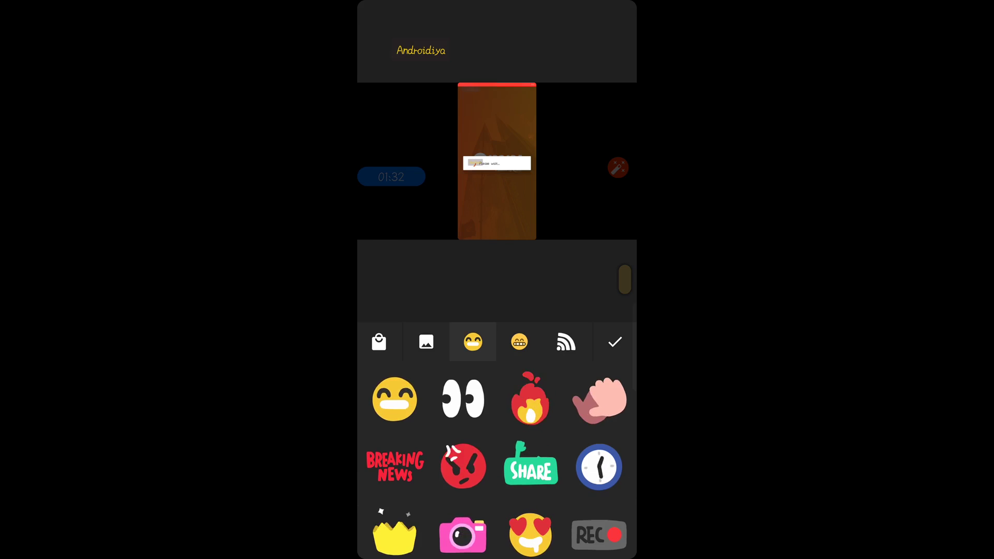
Step: Add the smiling child photo as a sticker, shrunk and tilted, left of the orange frame
{"action": "left_click", "coordinate": [426, 342]}
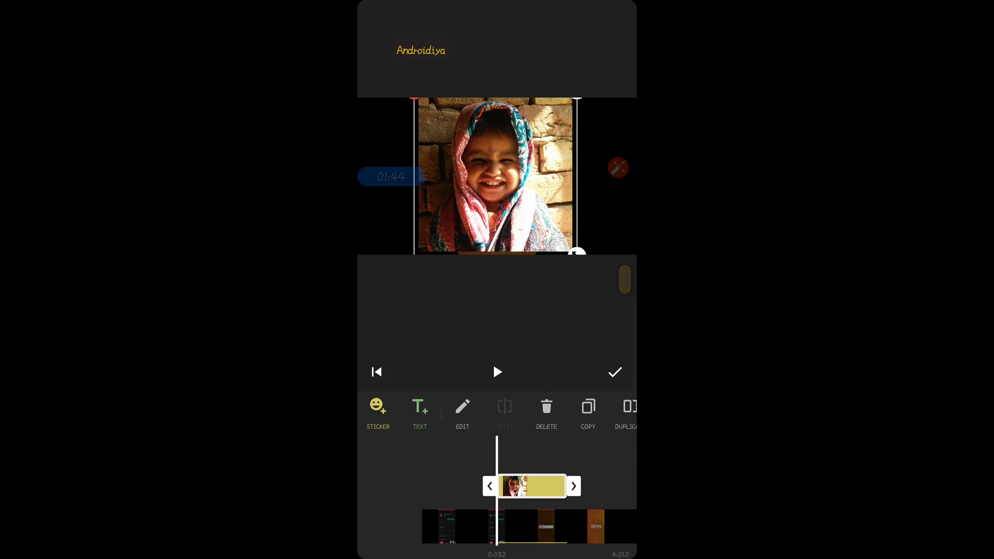
{"action": "left_click_drag", "start_coordinate": [576, 253], "coordinate": [544, 206]}
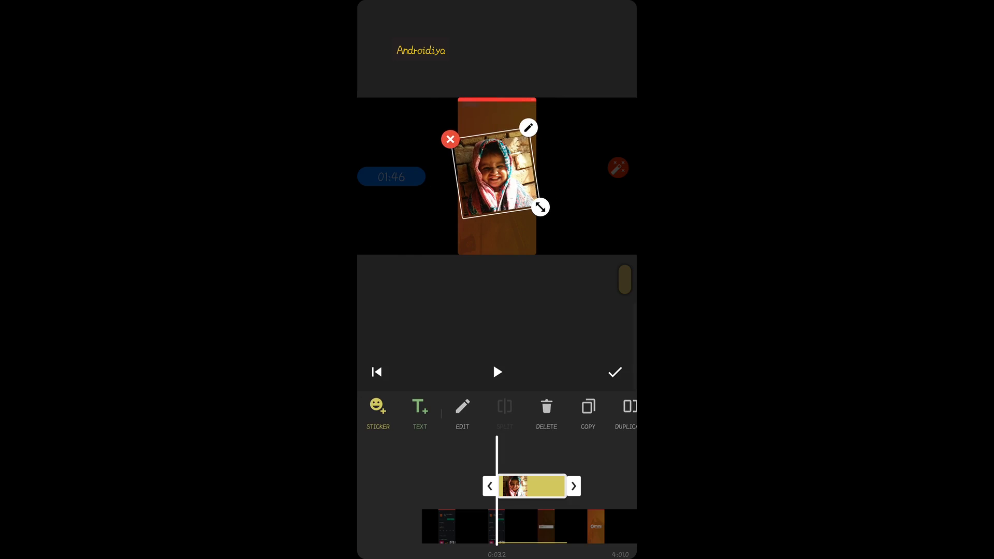
{"action": "left_click_drag", "start_coordinate": [496, 175], "coordinate": [417, 198]}
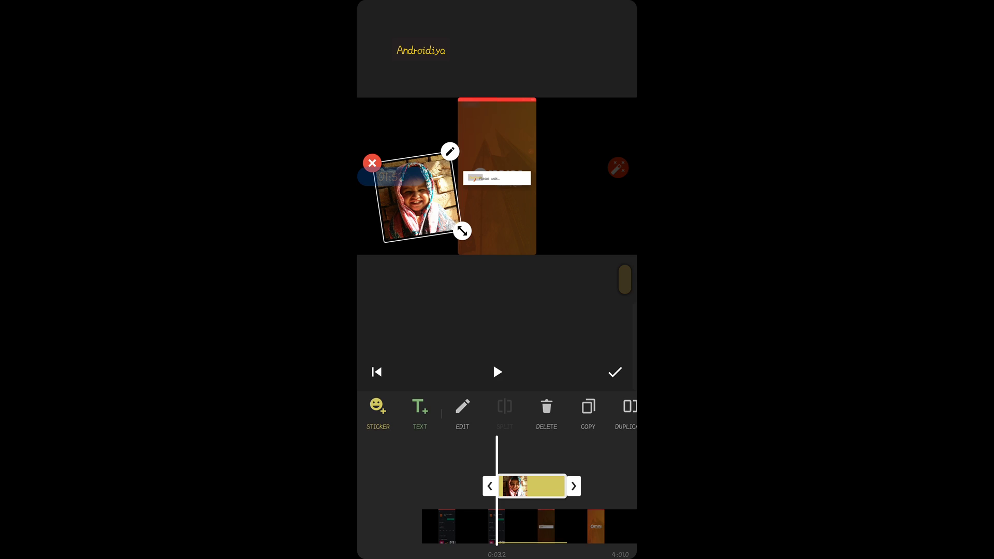
Step: After trying slide and loop animations, apply the heartbeat loop with a slightly longer duration
{"action": "left_click", "coordinate": [462, 412]}
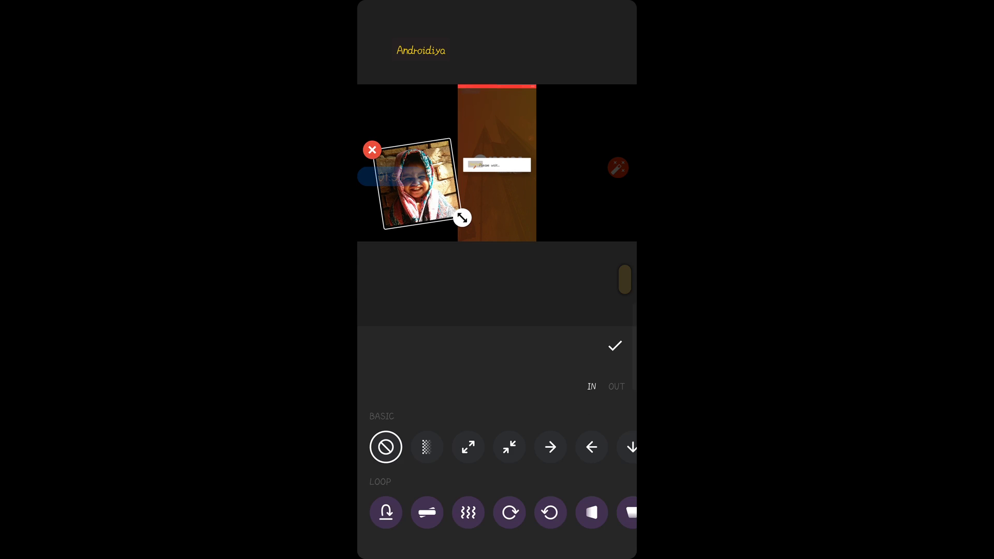
{"action": "left_click", "coordinate": [550, 446]}
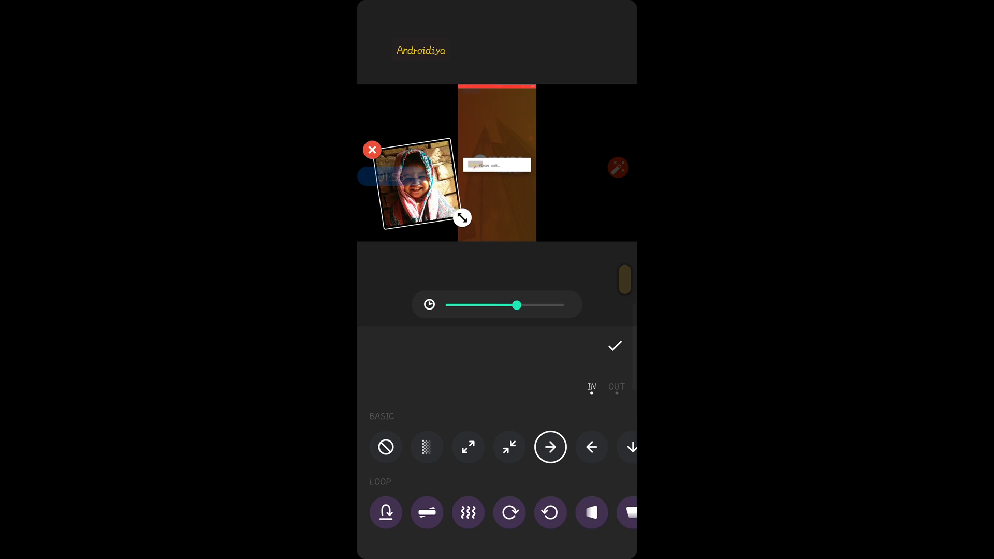
{"action": "left_click", "coordinate": [592, 446]}
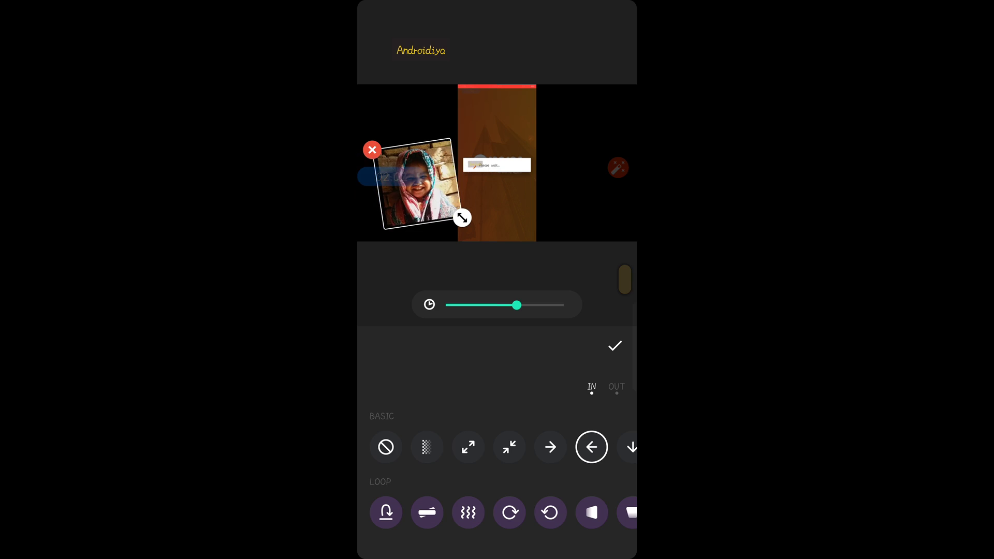
{"action": "scroll", "coordinate": [496, 512], "scroll_direction": "right", "scroll_amount": 3}
{"action": "left_click", "coordinate": [517, 512]}
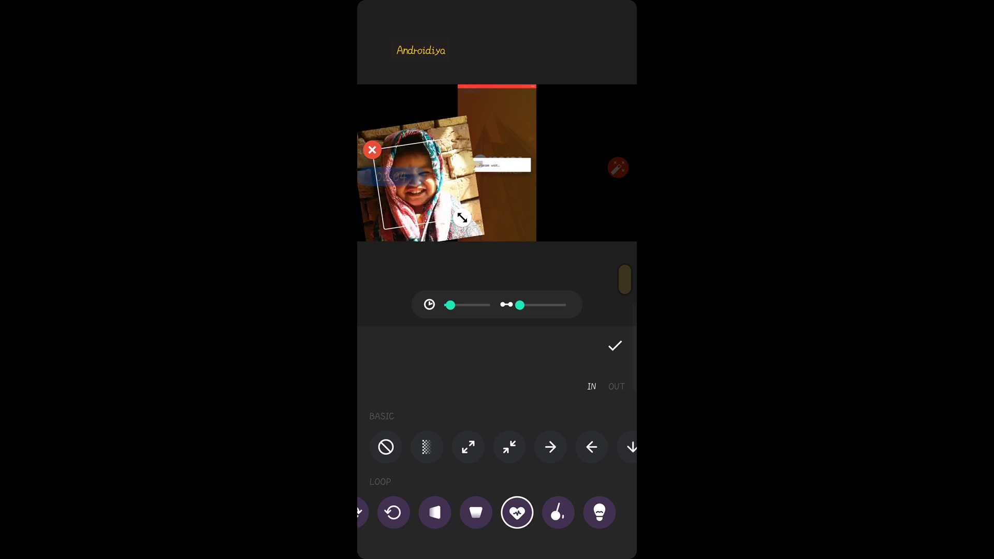
{"action": "left_click", "coordinate": [558, 513]}
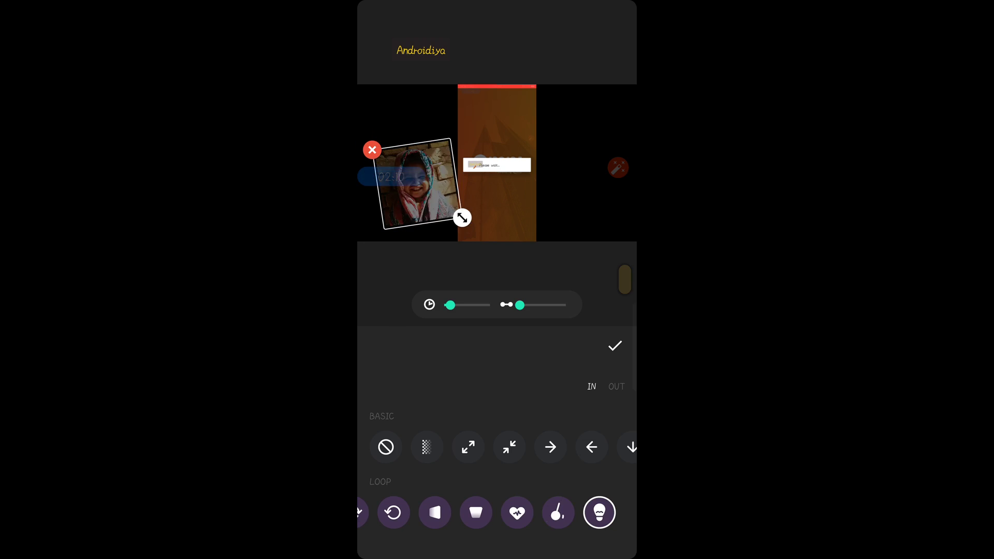
{"action": "left_click", "coordinate": [476, 512]}
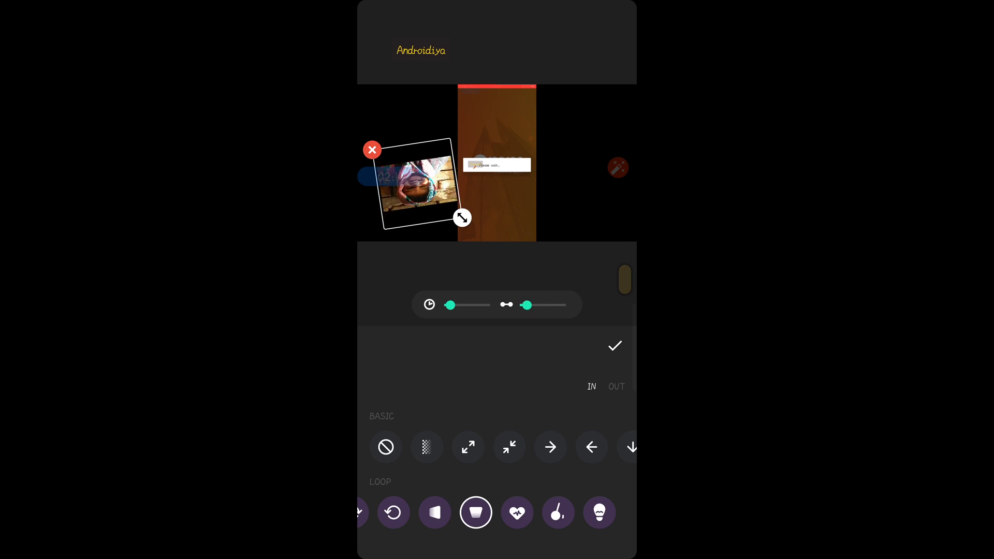
{"action": "left_click_drag", "start_coordinate": [525, 304], "coordinate": [537, 305]}
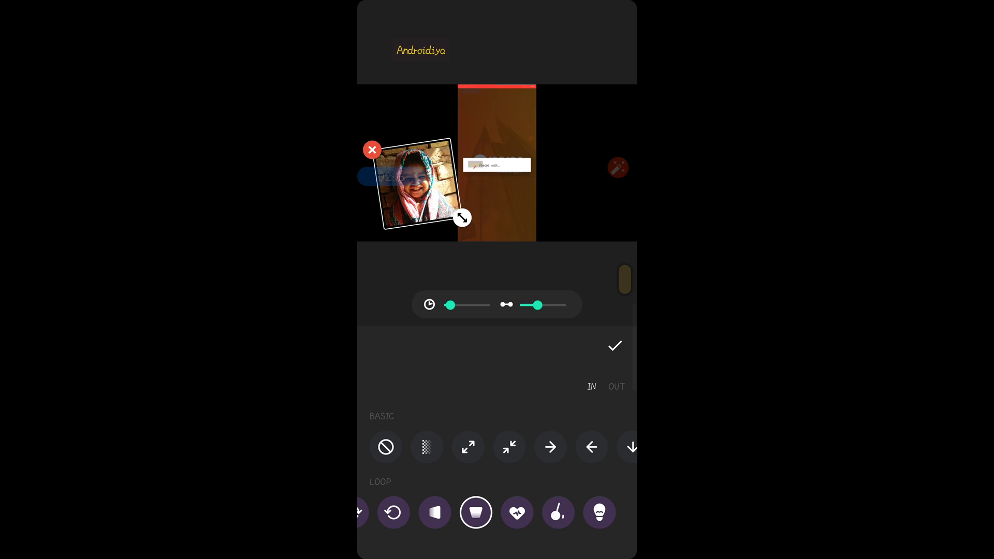
{"action": "left_click_drag", "start_coordinate": [450, 305], "coordinate": [454, 304]}
{"action": "scroll", "coordinate": [497, 513], "scroll_direction": "left", "scroll_amount": 3}
{"action": "left_click", "coordinate": [489, 512]}
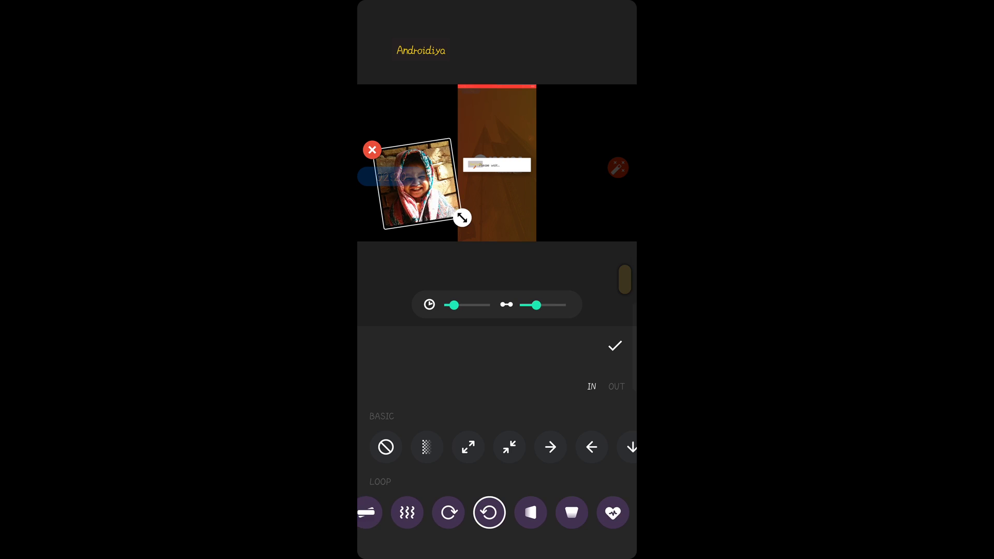
{"action": "scroll", "coordinate": [497, 513], "scroll_direction": "right", "scroll_amount": 3}
{"action": "left_click", "coordinate": [517, 513]}
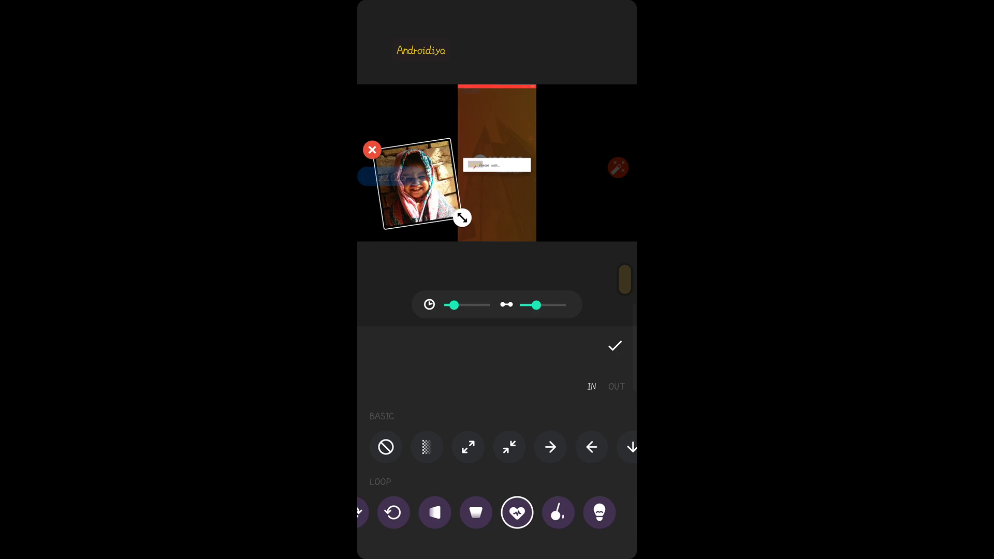
{"action": "left_click", "coordinate": [615, 346]}
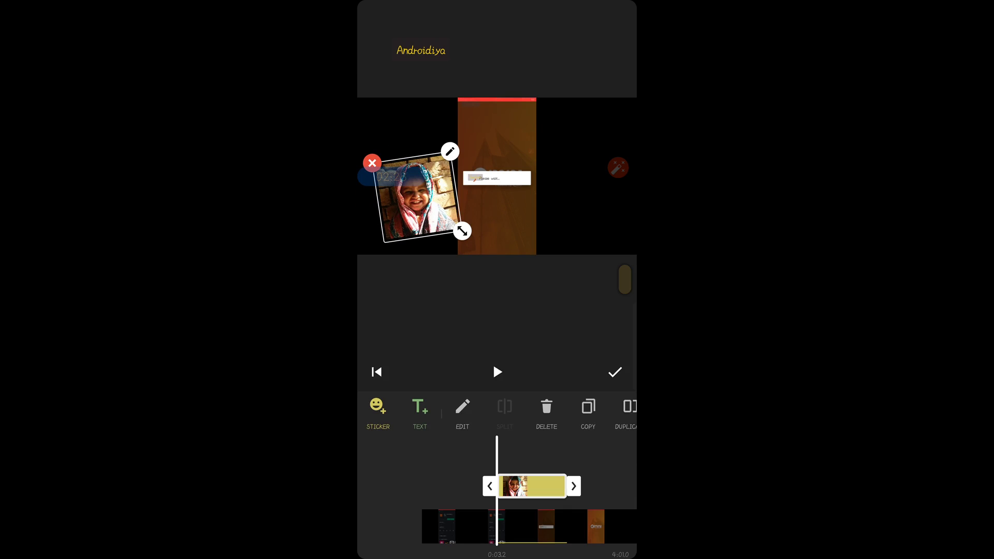
Step: Move the playhead past the photo sticker, deselect it, and leave sticker editing
{"action": "left_click_drag", "start_coordinate": [544, 527], "coordinate": [462, 527]}
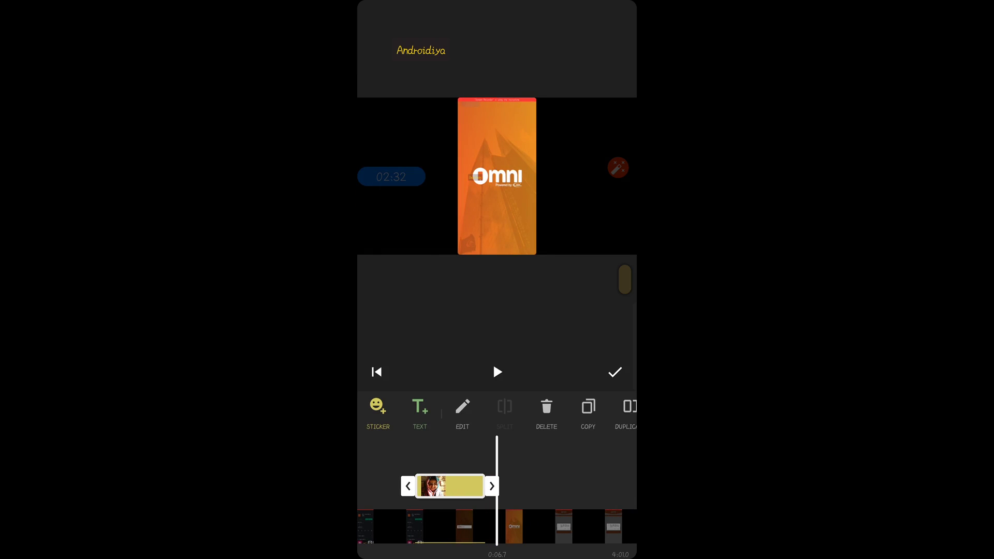
{"action": "left_click_drag", "start_coordinate": [544, 526], "coordinate": [526, 527]}
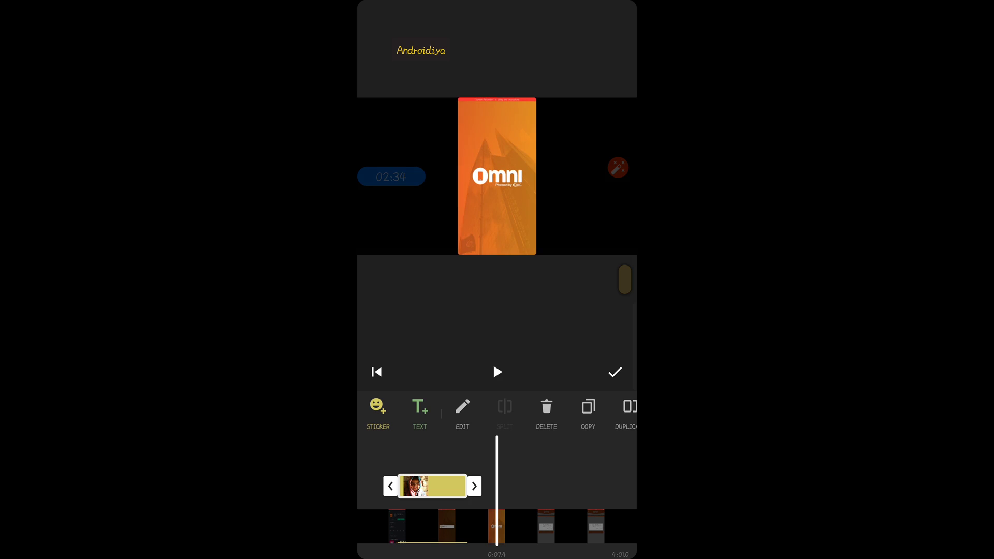
{"action": "left_click", "coordinate": [543, 486]}
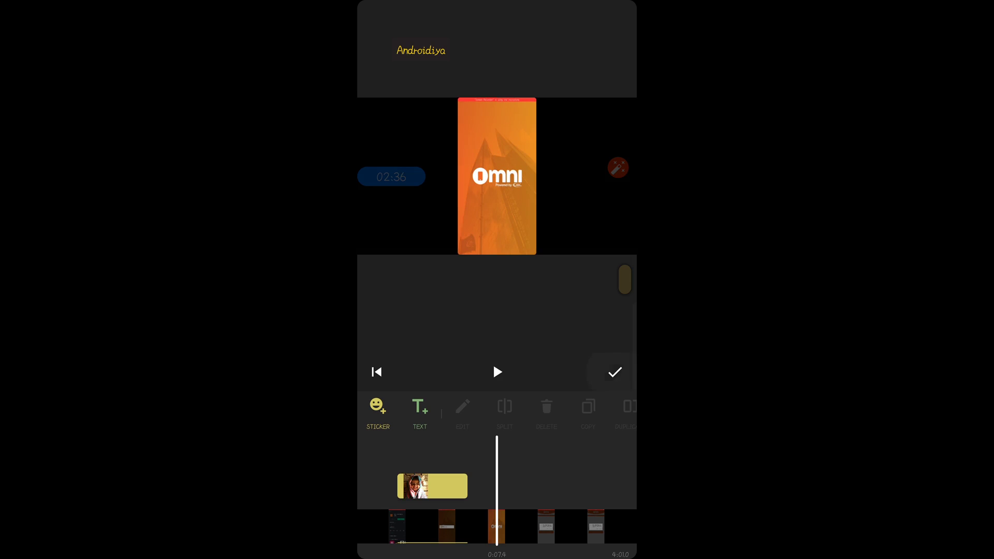
{"action": "left_click", "coordinate": [615, 372]}
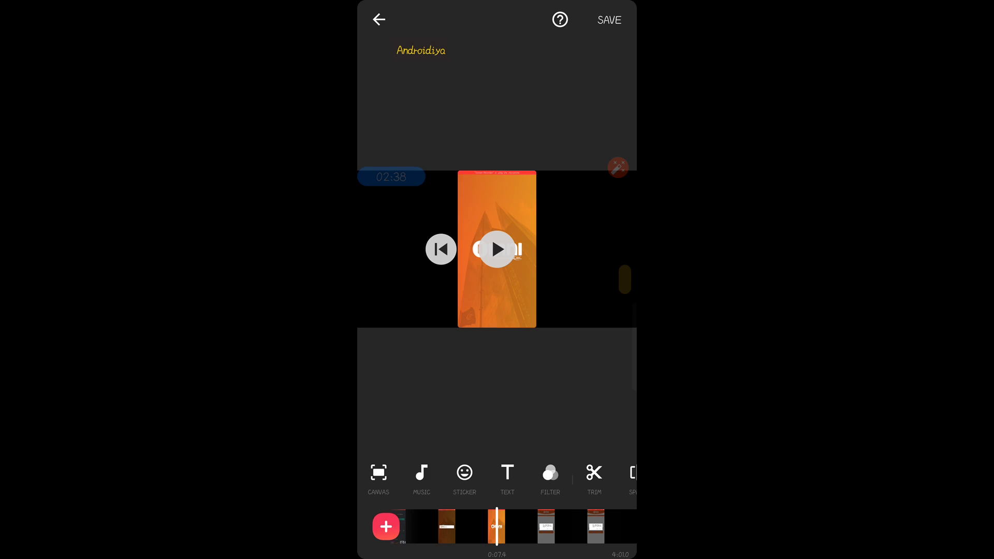
Step: Split the recording at about 0:07.4 and select the first, app store clip
{"action": "left_click", "coordinate": [497, 526]}
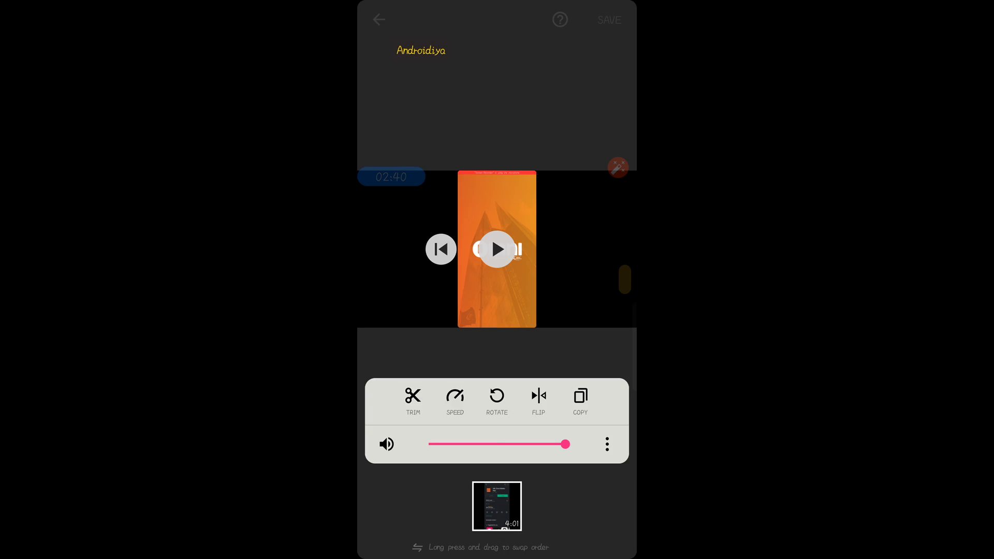
{"action": "left_click", "coordinate": [497, 354]}
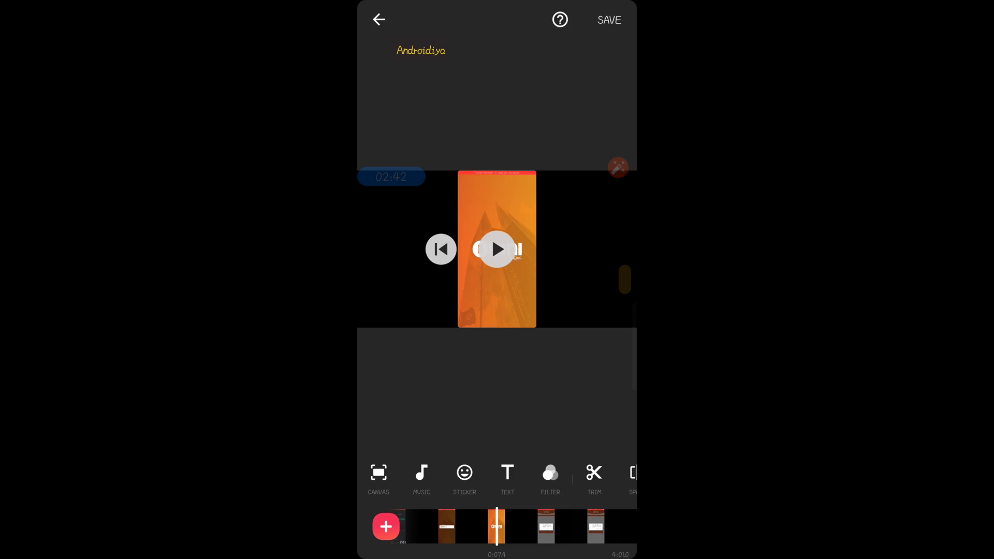
{"action": "left_click", "coordinate": [532, 472]}
{"action": "scroll", "coordinate": [531, 473], "scroll_direction": "right", "scroll_amount": 1}
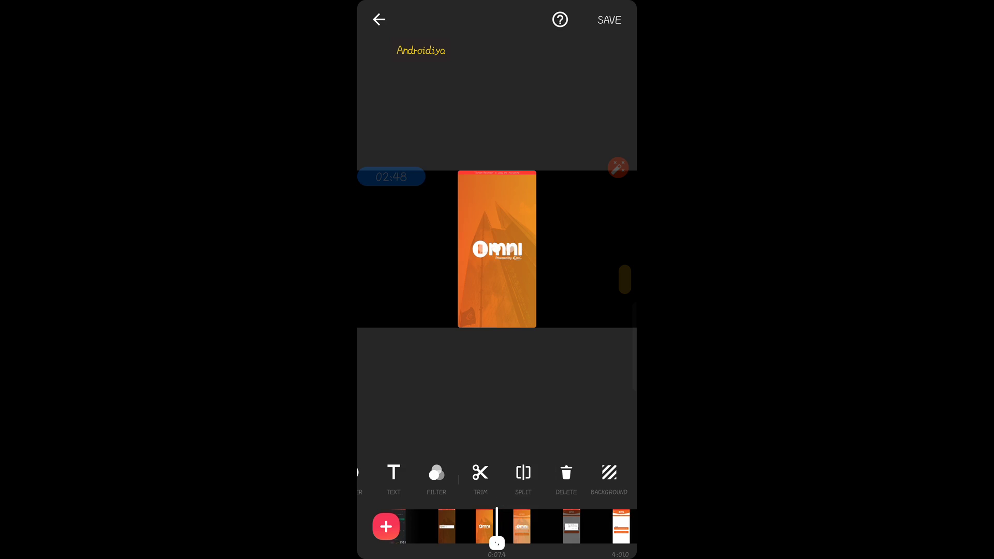
{"action": "left_click", "coordinate": [497, 526]}
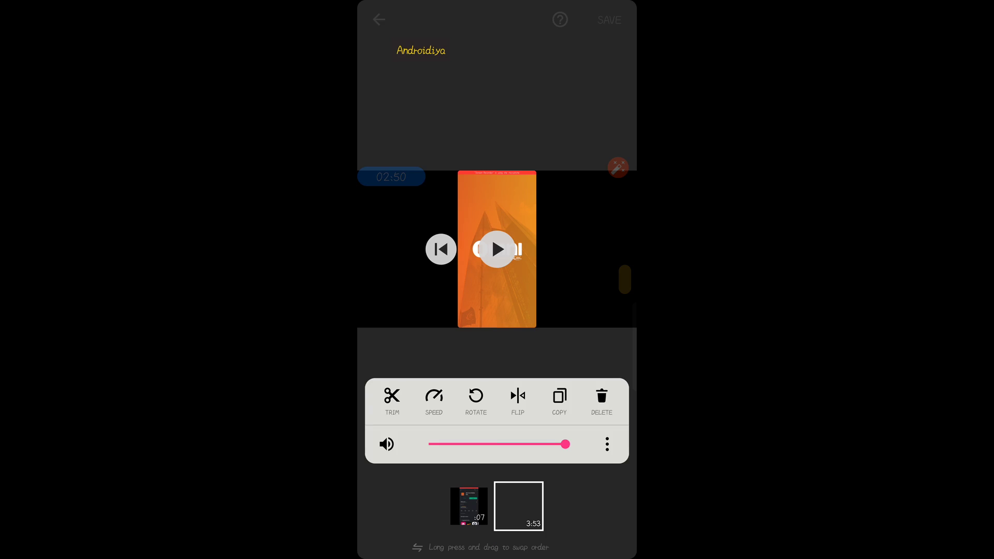
{"action": "left_click", "coordinate": [468, 507]}
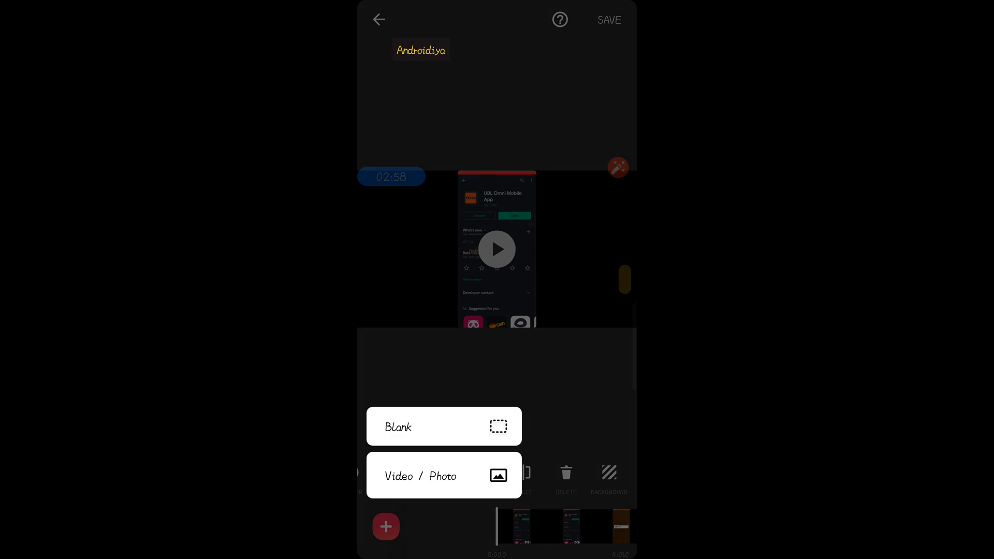
Step: Insert the child-in-headscarf photo as a clip at about 0:07.4
{"action": "left_click", "coordinate": [420, 477]}
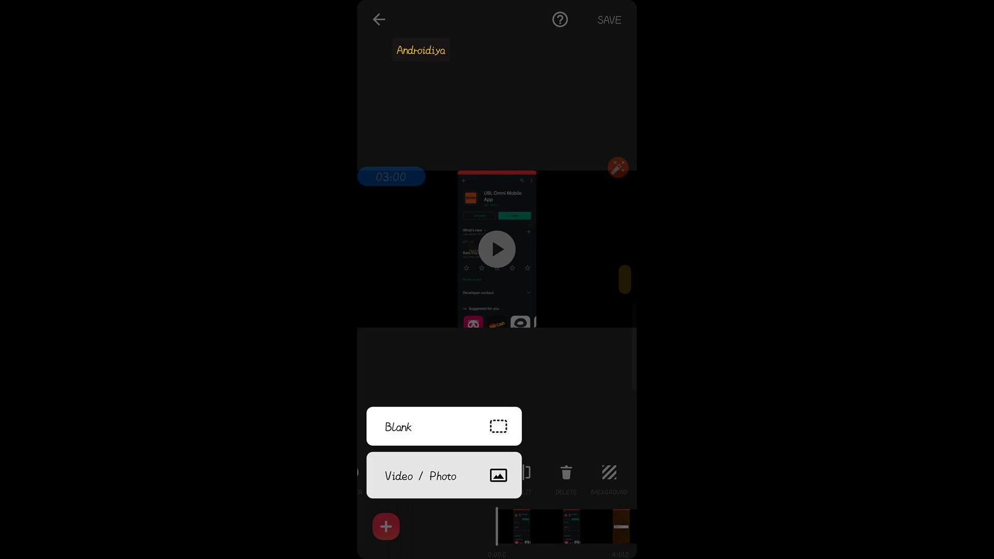
{"action": "left_click", "coordinate": [496, 19]}
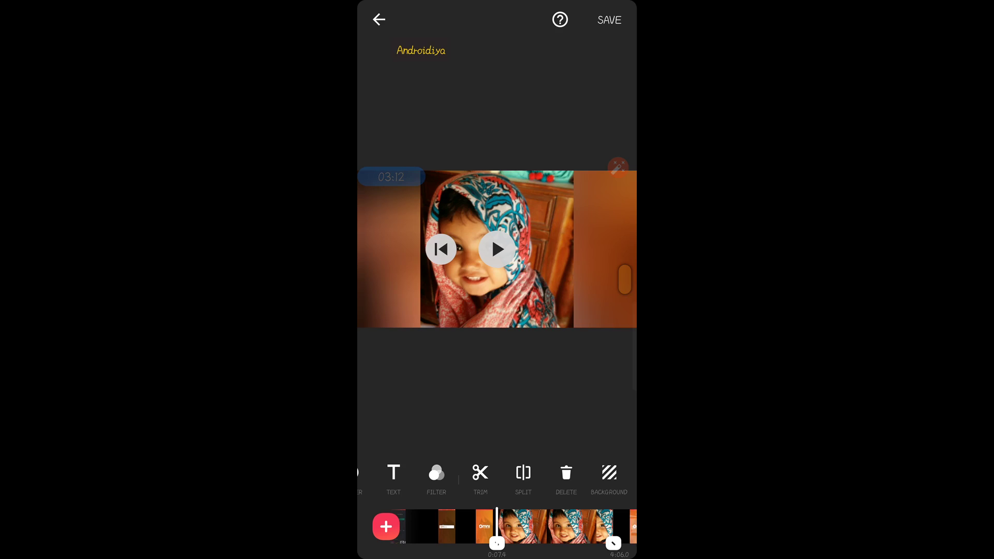
Step: Drag the photo clip's thumbnail toward a spot after the orange Omni clip
{"action": "left_click", "coordinate": [508, 528]}
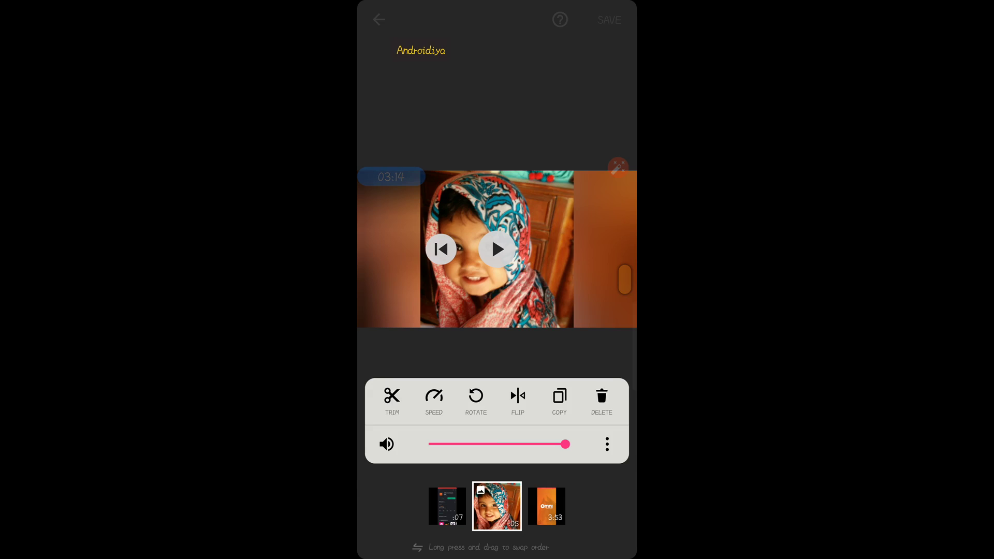
{"action": "mouse_move", "coordinate": [496, 506]}
{"action": "left_mouse_down"}
{"action": "mouse_move", "coordinate": [556, 506]}
{"action": "mouse_move", "coordinate": [496, 506]}
{"action": "left_mouse_up"}
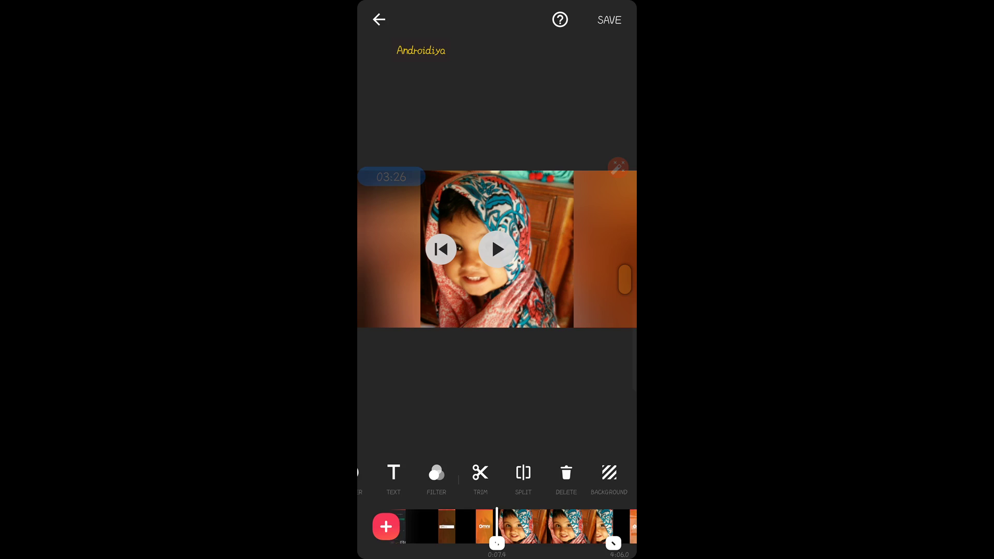
Step: Add a circle transition before the photo clip and a glitch transition after it
{"action": "left_click", "coordinate": [498, 528]}
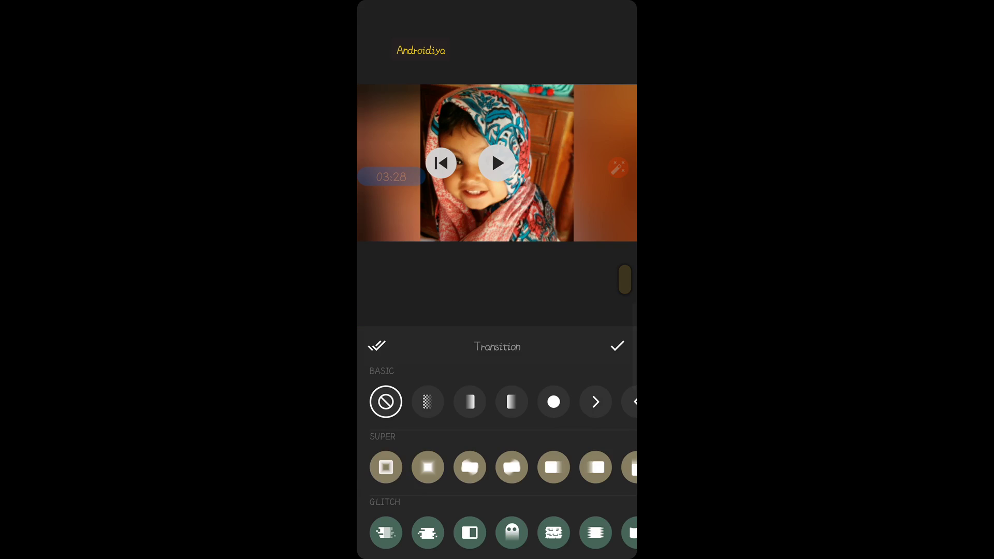
{"action": "left_click", "coordinate": [553, 402]}
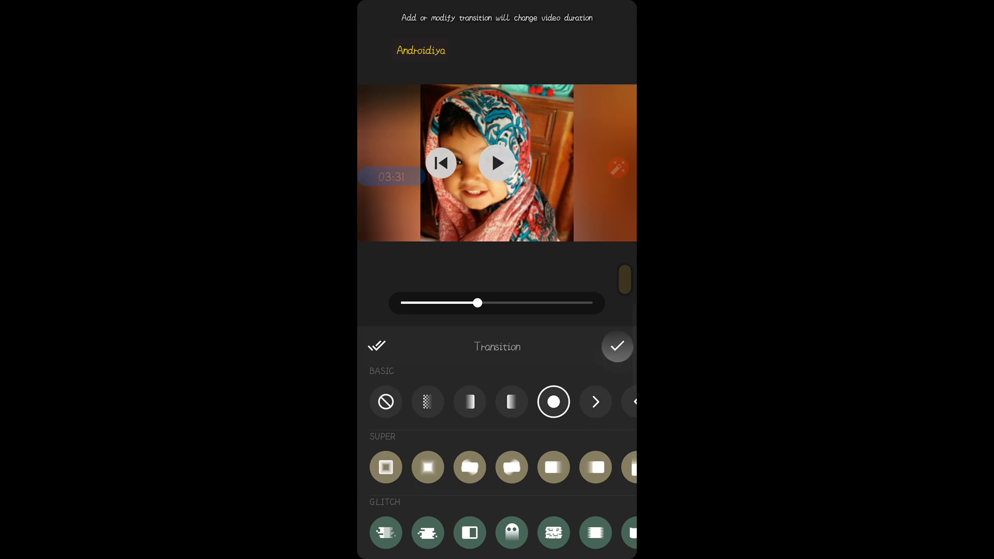
{"action": "left_click", "coordinate": [618, 346]}
{"action": "left_click", "coordinate": [497, 528]}
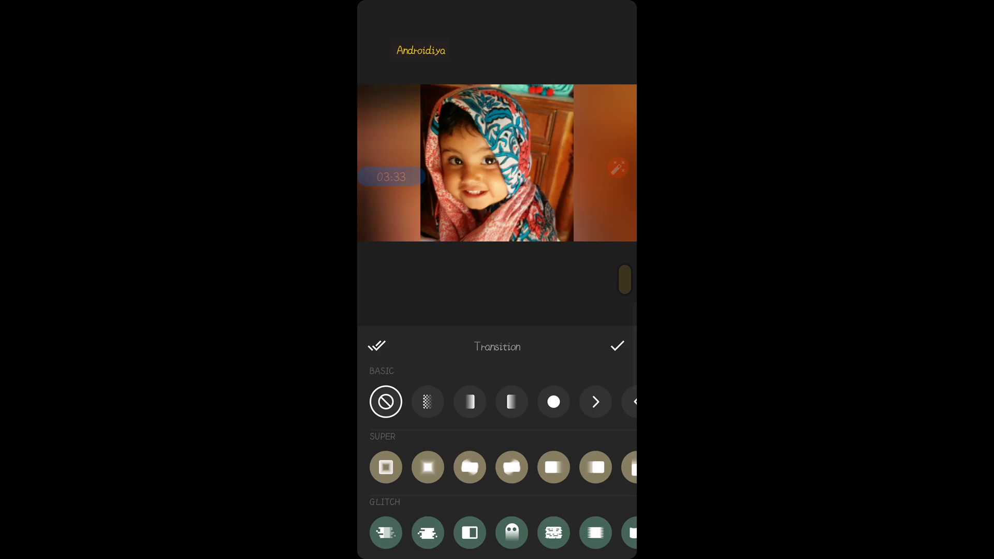
{"action": "left_click", "coordinate": [554, 533]}
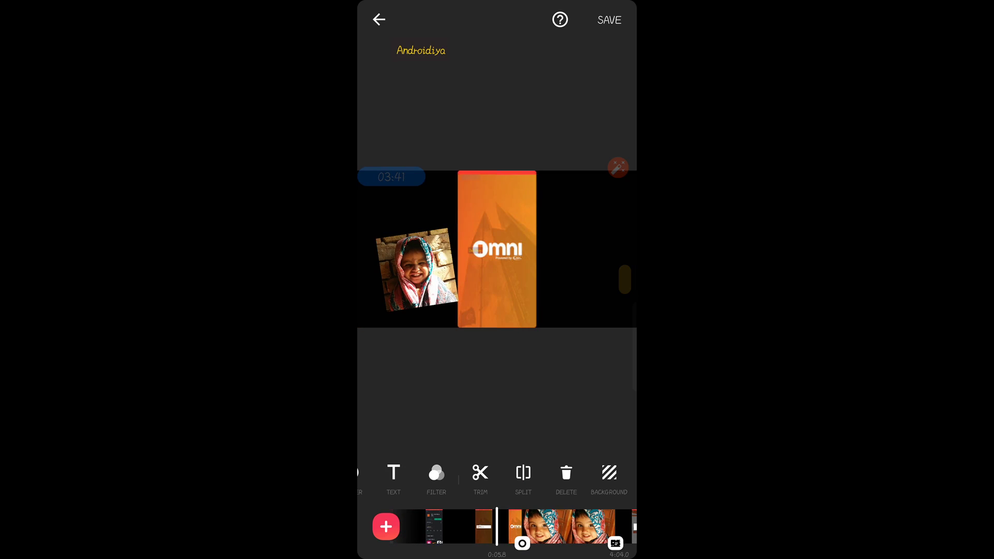
{"action": "left_click", "coordinate": [495, 248]}
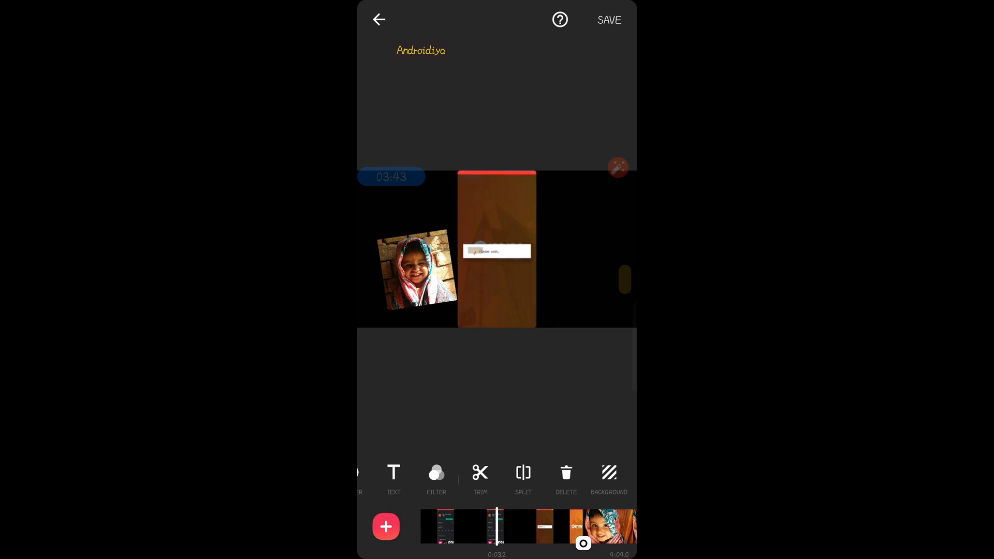
{"action": "left_click", "coordinate": [495, 249]}
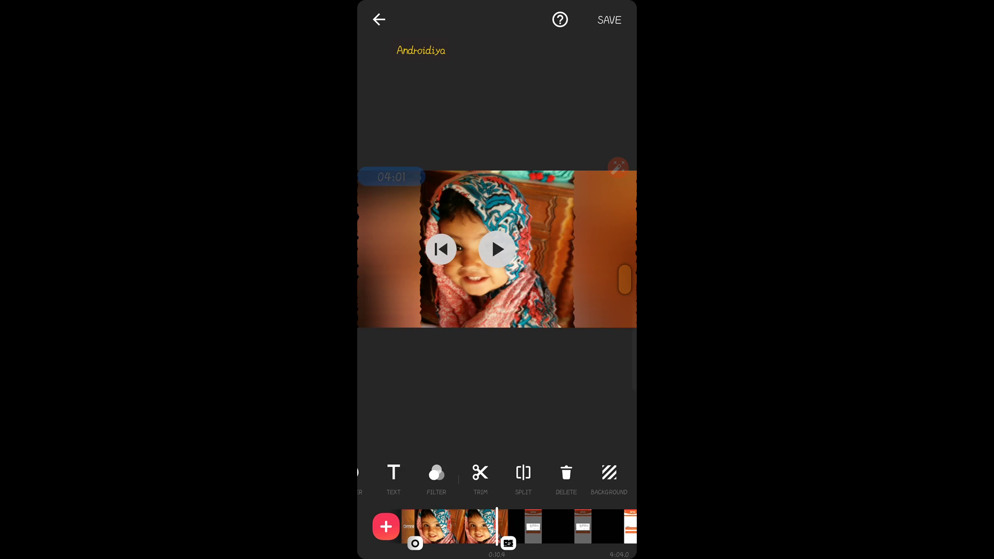
{"action": "scroll", "coordinate": [497, 474], "scroll_direction": "left", "scroll_amount": 3}
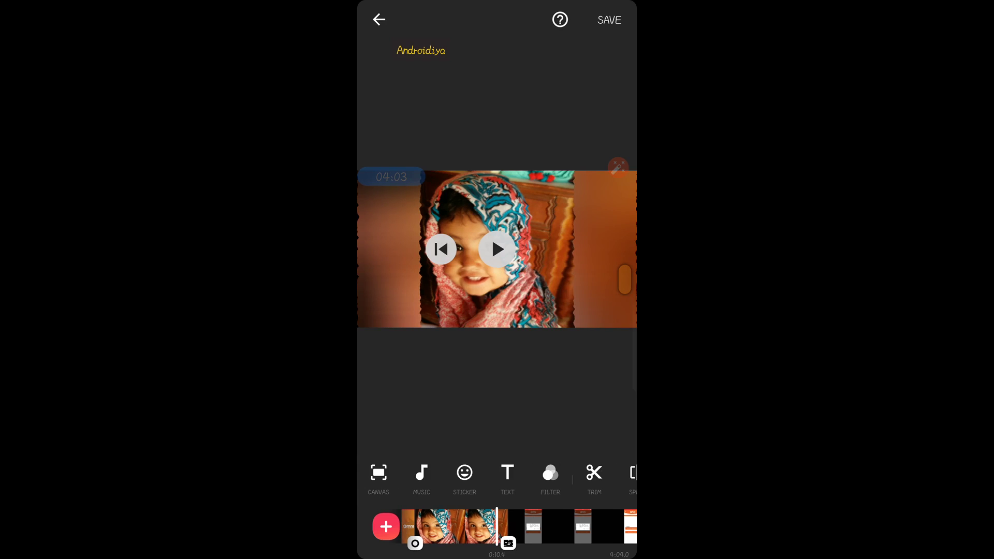
Step: Place Share top-left, YouTube bottom-right, Like top-right and Tweet bottom-left stickers
{"action": "left_click", "coordinate": [507, 474]}
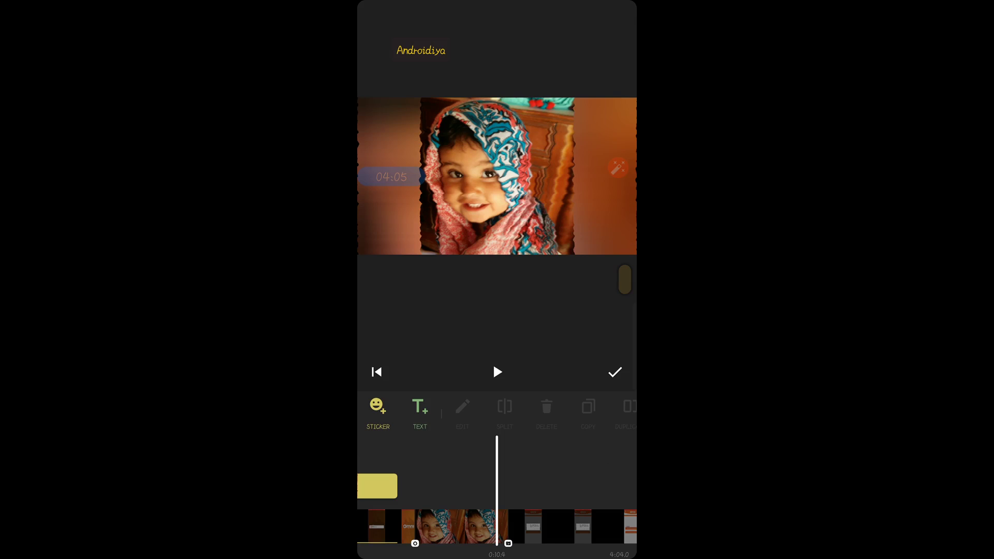
{"action": "left_click", "coordinate": [377, 411]}
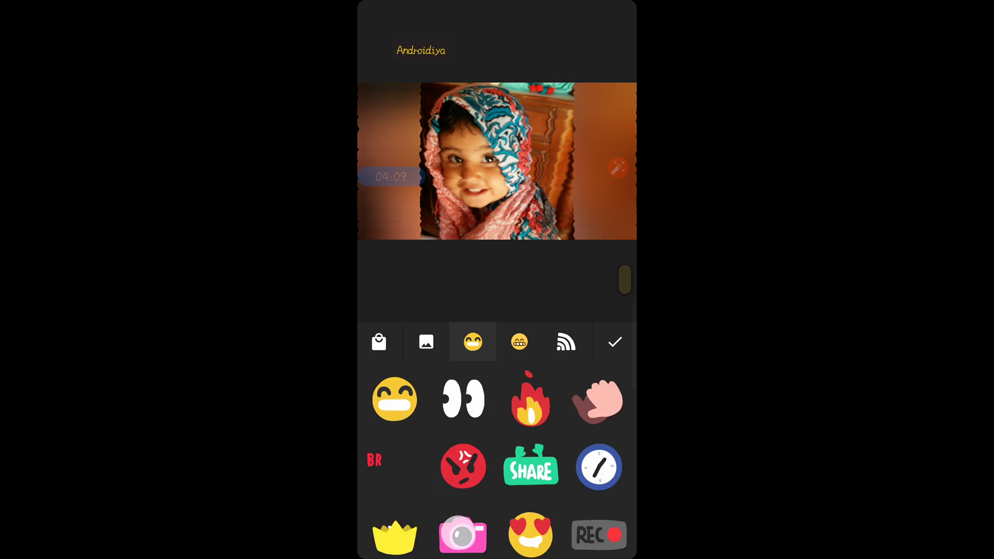
{"action": "left_click", "coordinate": [530, 466]}
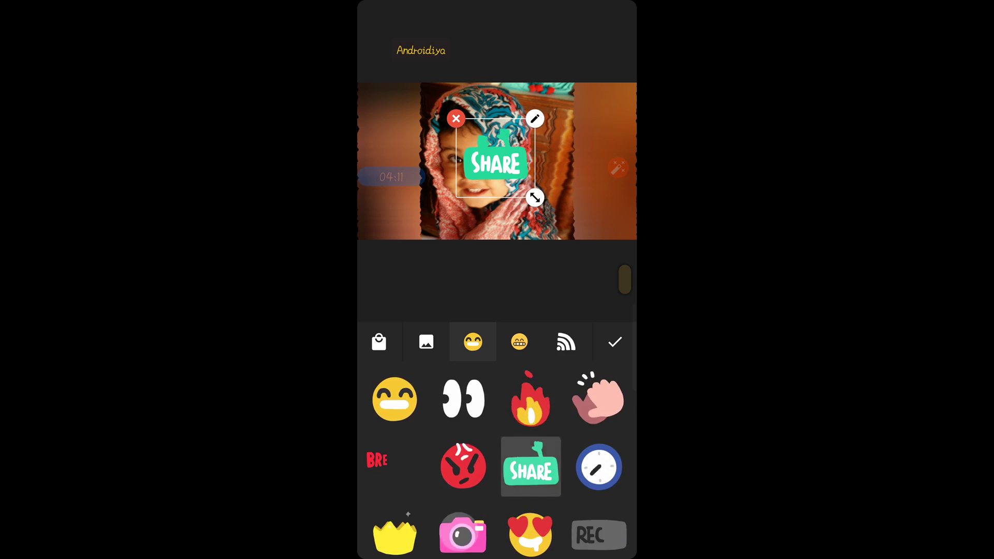
{"action": "left_click_drag", "start_coordinate": [497, 155], "coordinate": [405, 113]}
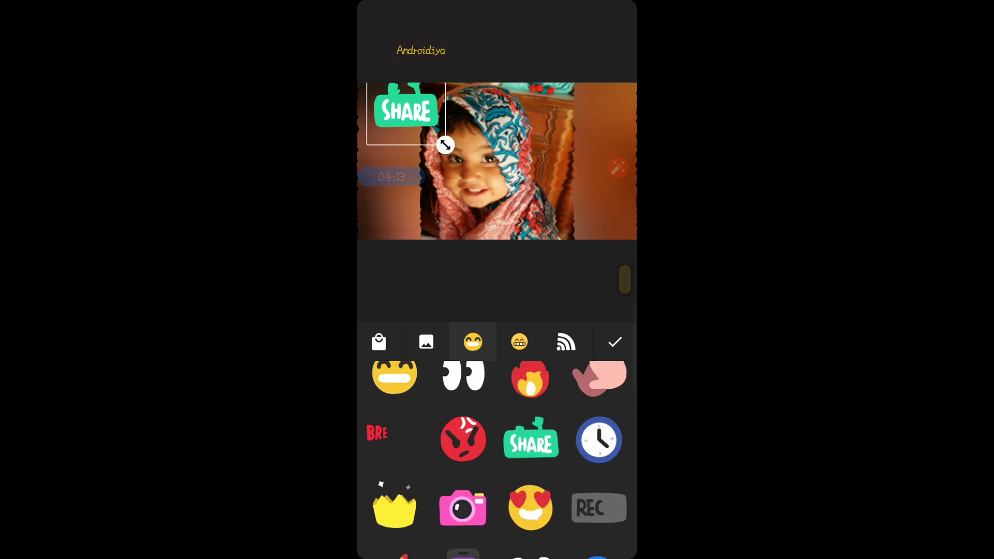
{"action": "scroll", "coordinate": [497, 459], "scroll_direction": "down", "scroll_amount": 5}
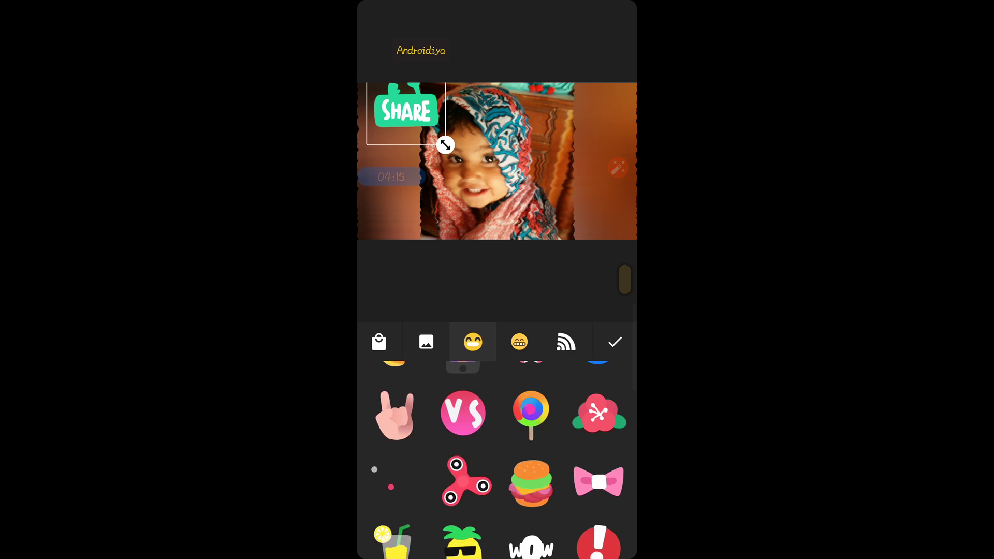
{"action": "scroll", "coordinate": [497, 459], "scroll_direction": "down", "scroll_amount": 5}
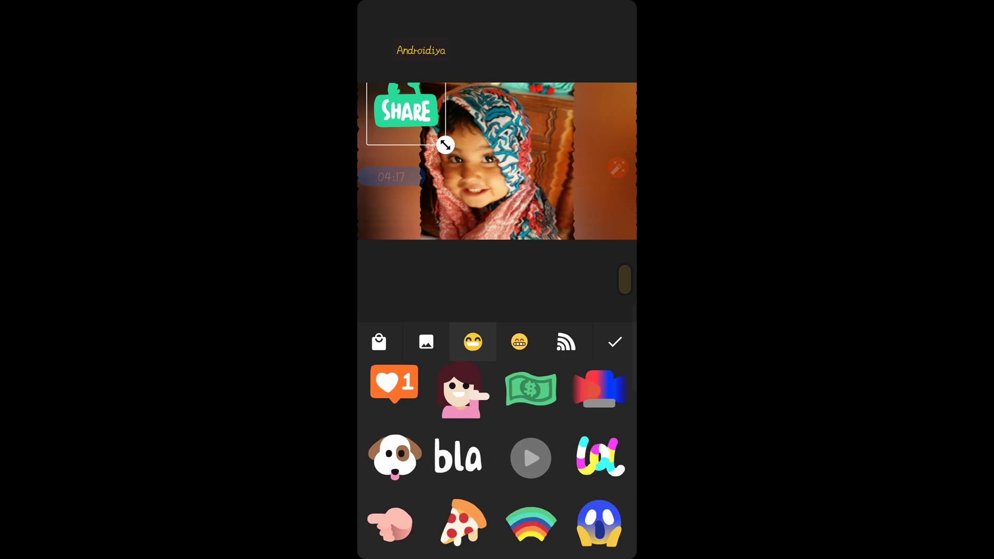
{"action": "scroll", "coordinate": [497, 458], "scroll_direction": "down", "scroll_amount": 5}
{"action": "scroll", "coordinate": [497, 458], "scroll_direction": "down", "scroll_amount": 5}
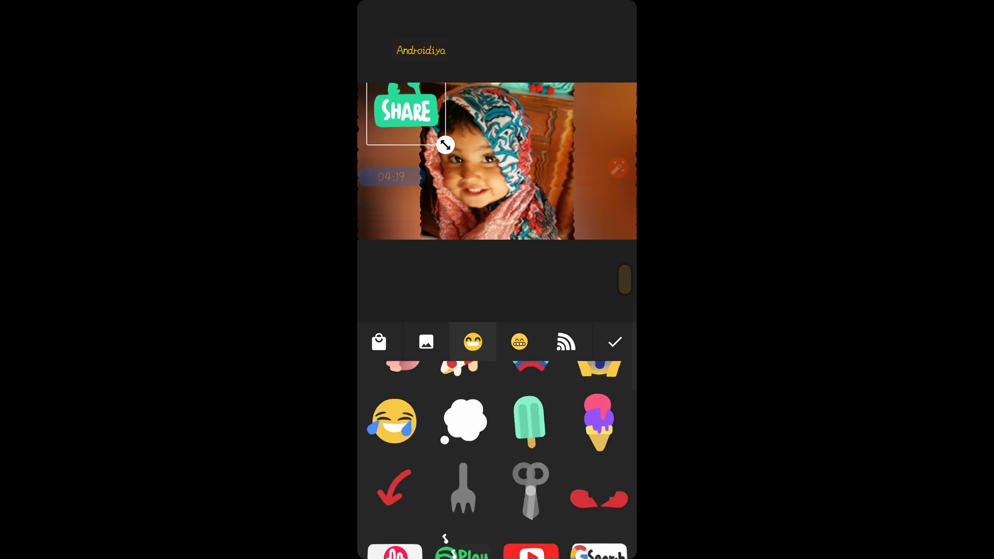
{"action": "left_click", "coordinate": [530, 441]}
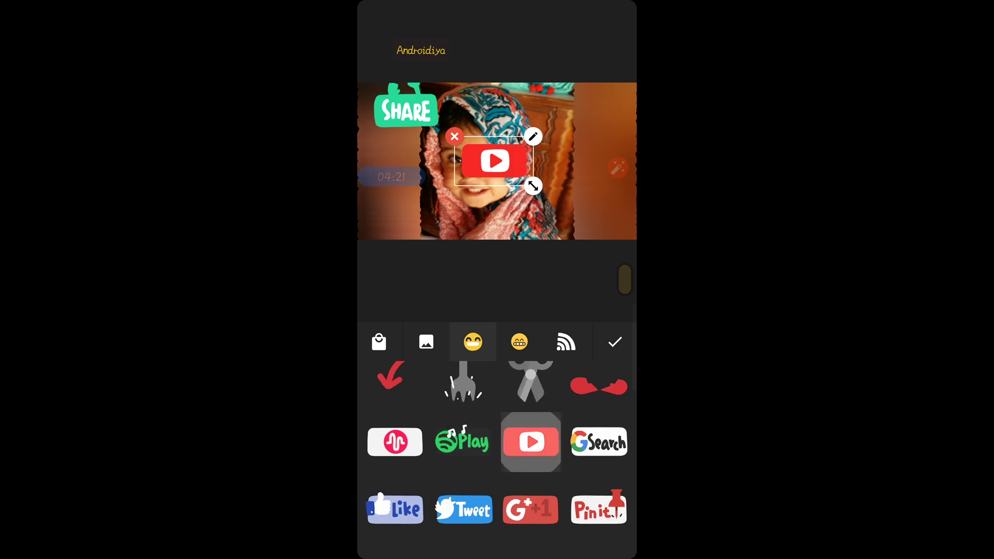
{"action": "left_click_drag", "start_coordinate": [494, 162], "coordinate": [592, 208]}
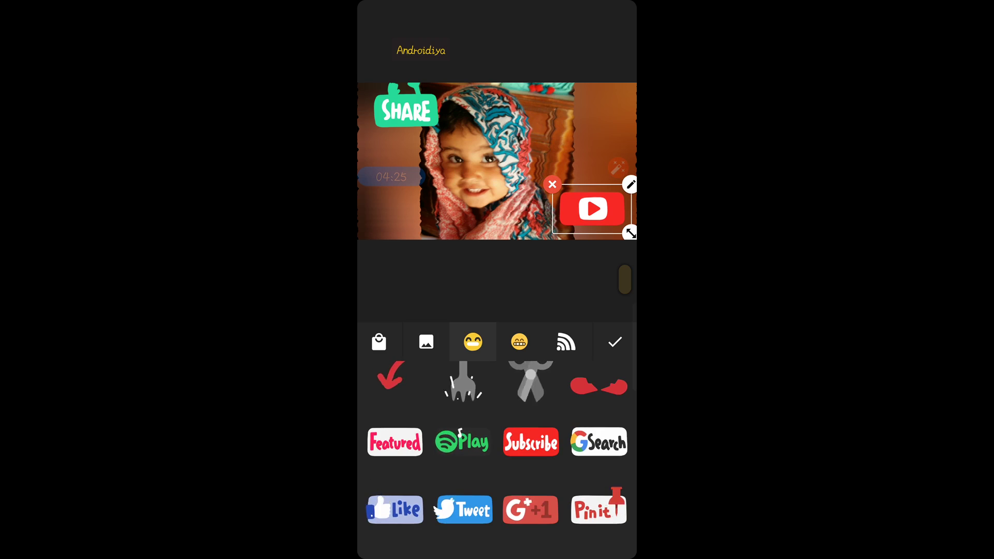
{"action": "left_click", "coordinate": [394, 509]}
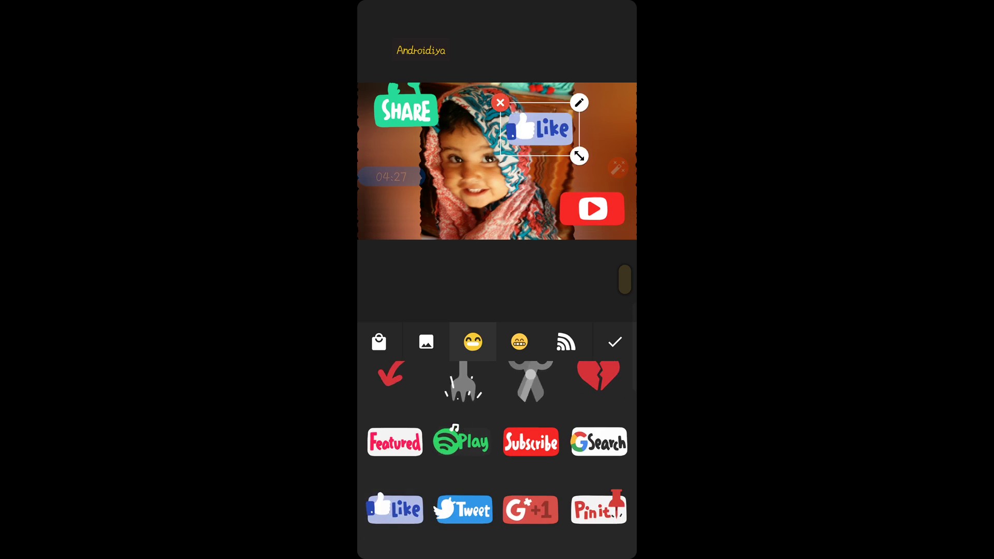
{"action": "left_click_drag", "start_coordinate": [496, 159], "coordinate": [587, 117]}
{"action": "left_click", "coordinate": [464, 510]}
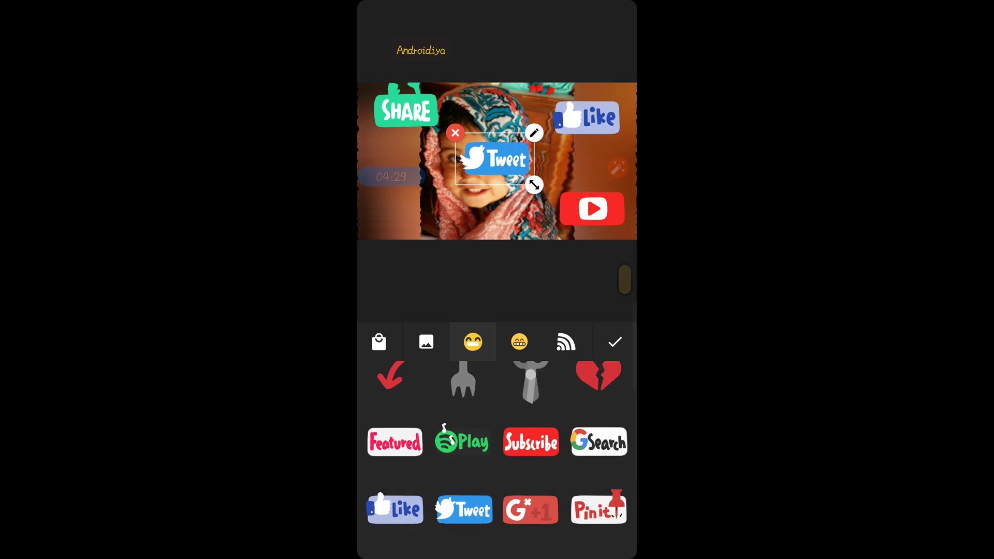
{"action": "left_click_drag", "start_coordinate": [495, 159], "coordinate": [438, 210]}
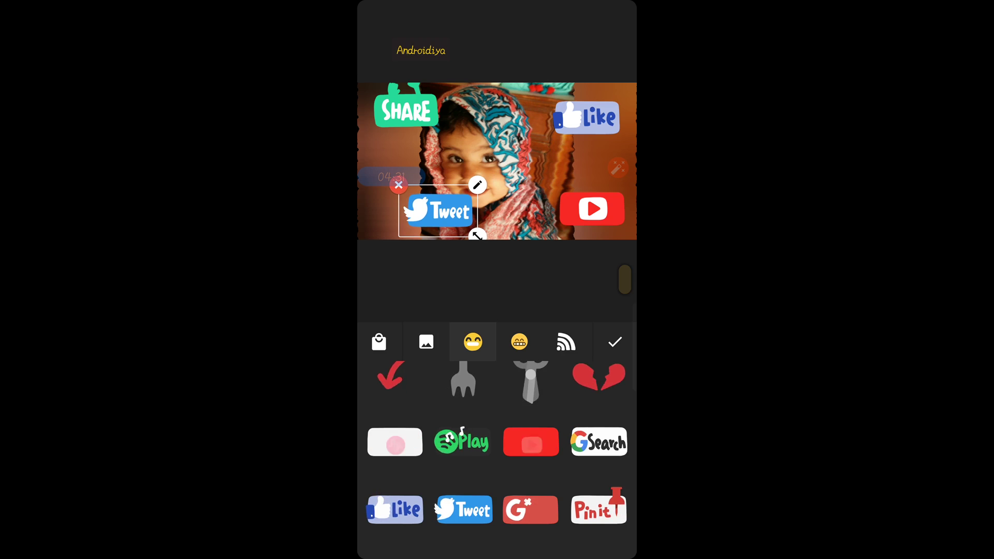
{"action": "left_click", "coordinate": [614, 342]}
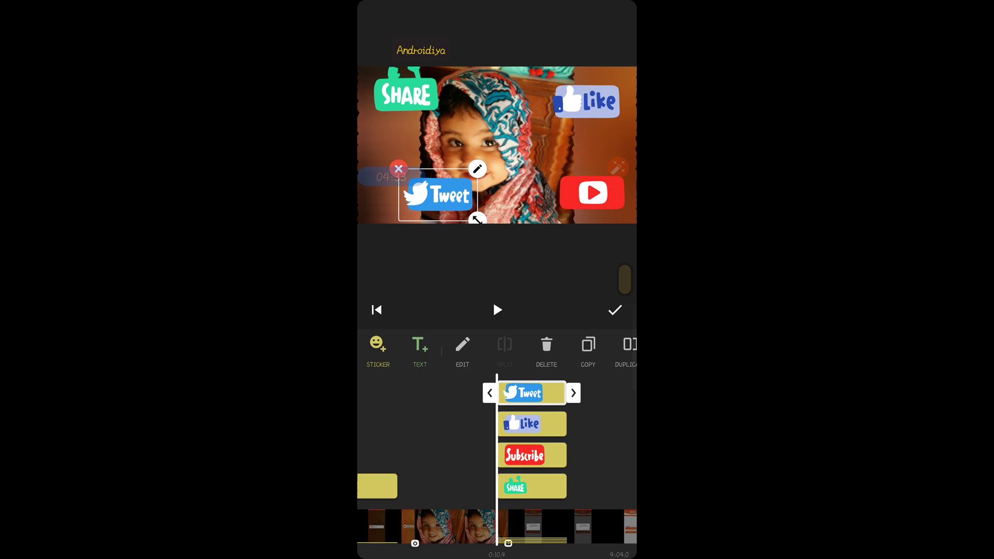
Step: Preview the Share, Like, Tweet and YouTube stickers over the clip, then confirm them
{"action": "left_click_drag", "start_coordinate": [543, 466], "coordinate": [559, 467]}
{"action": "left_click", "coordinate": [498, 310]}
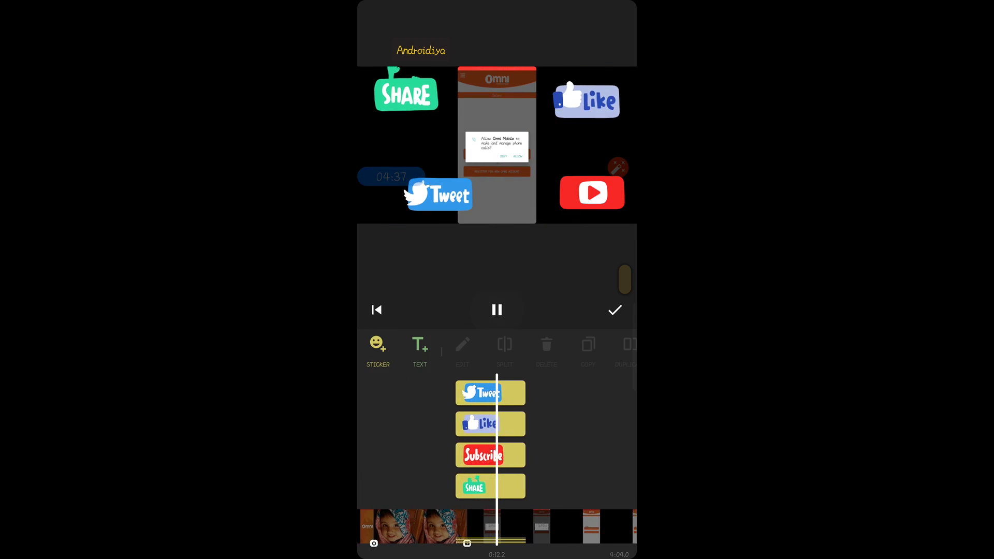
{"action": "left_click", "coordinate": [498, 309]}
{"action": "left_click", "coordinate": [615, 310]}
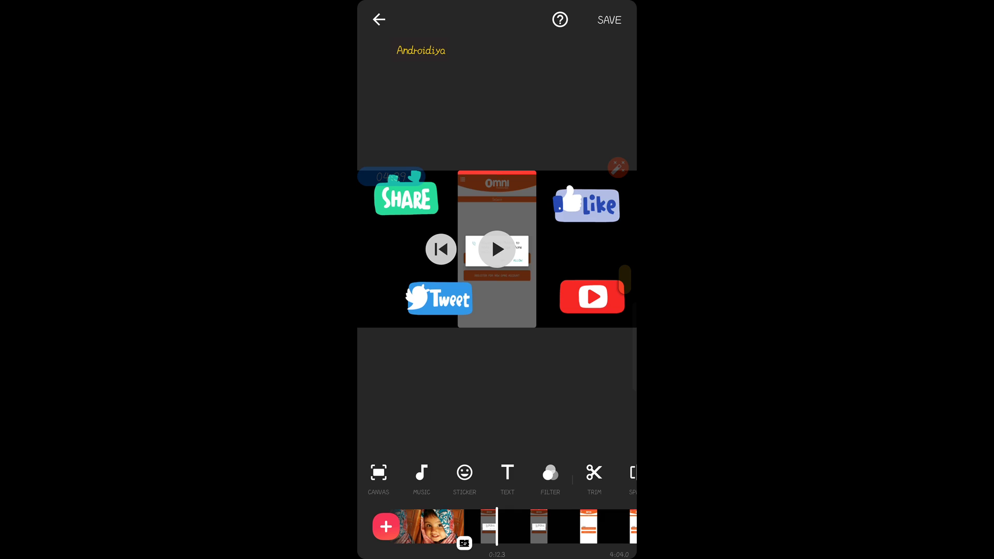